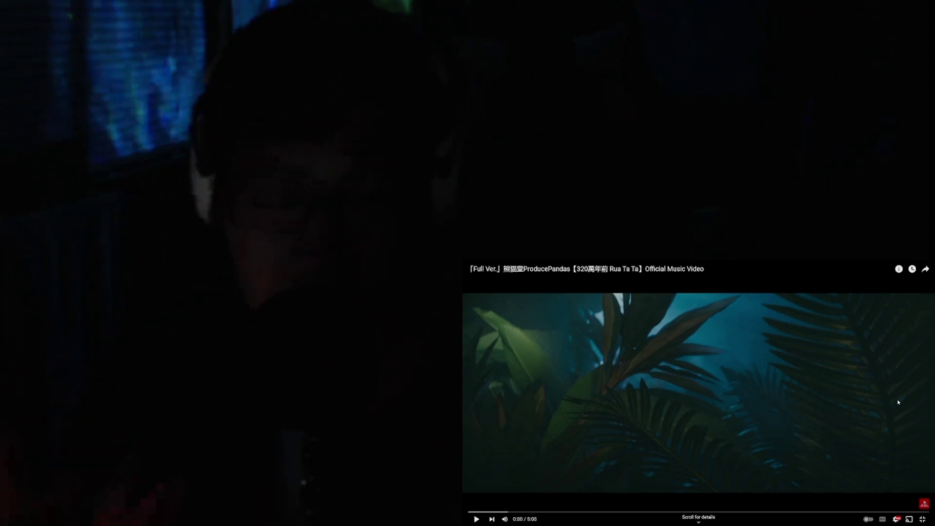
Step: Start the Rua Ta Ta video, pause it to comment, then replay the last few seconds
click(925, 406)
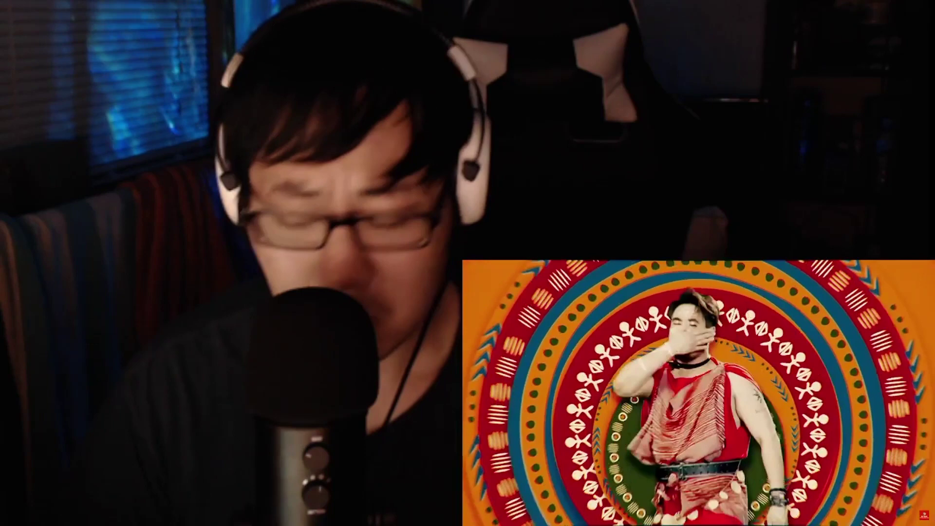
key(space)
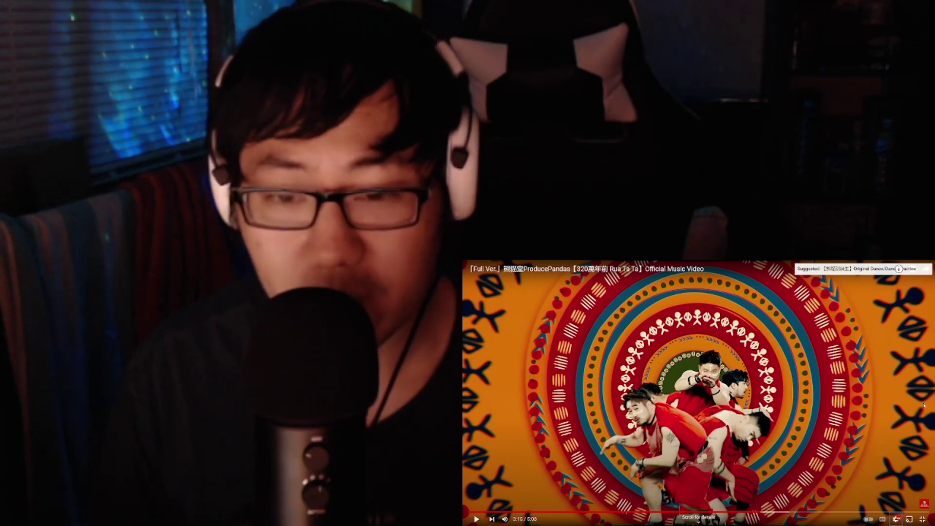
key(Left)
key(space)
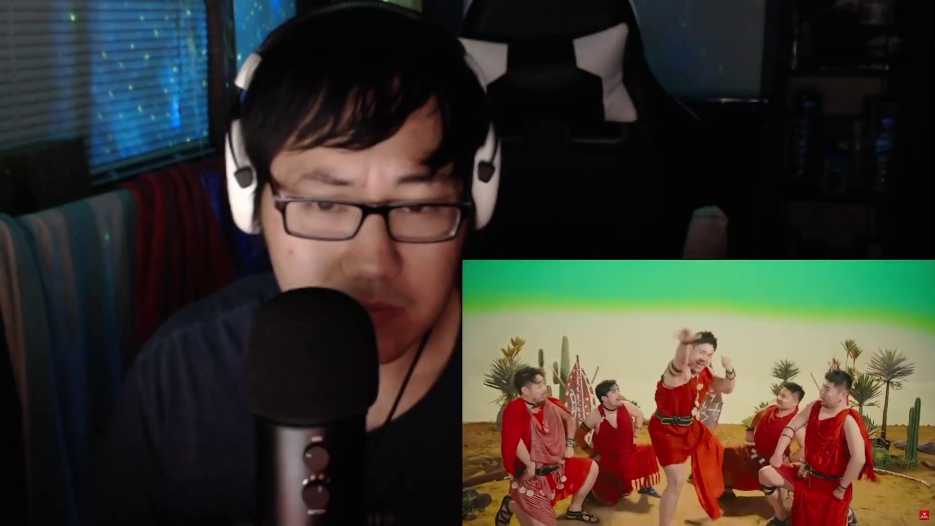
Step: Pause again on the red-robed dancers' desert scene, rewind five seconds and resume
key(space)
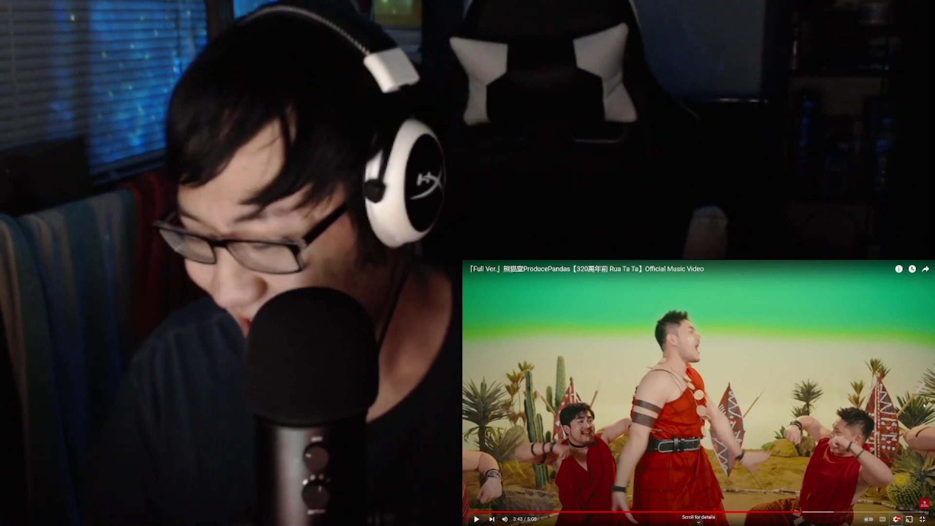
key(Left)
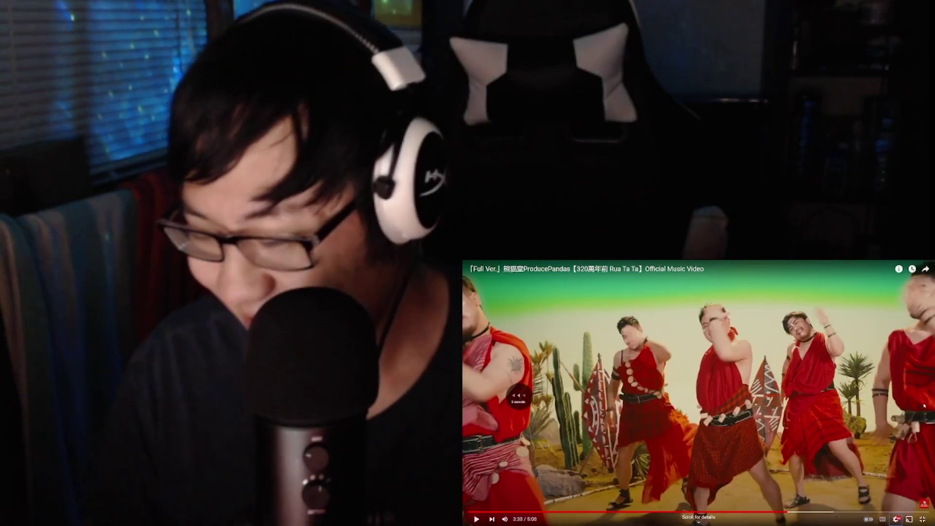
key(space)
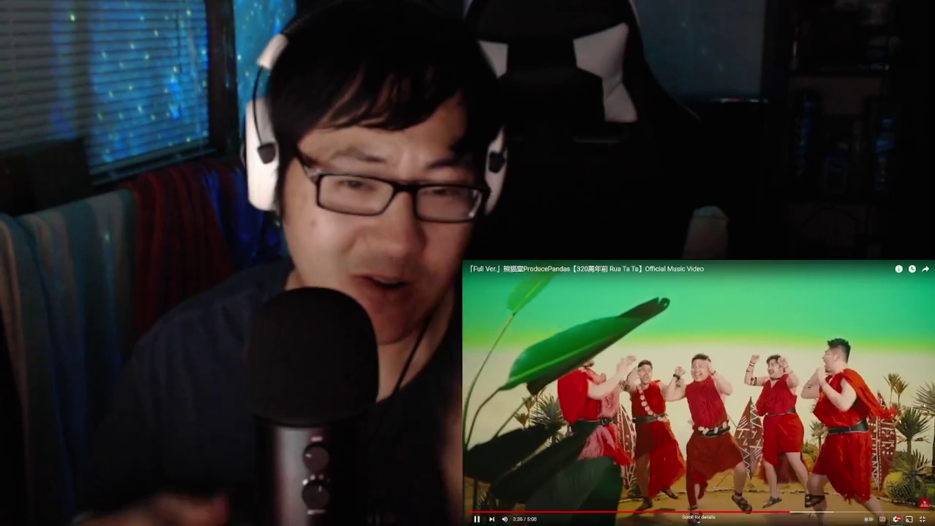